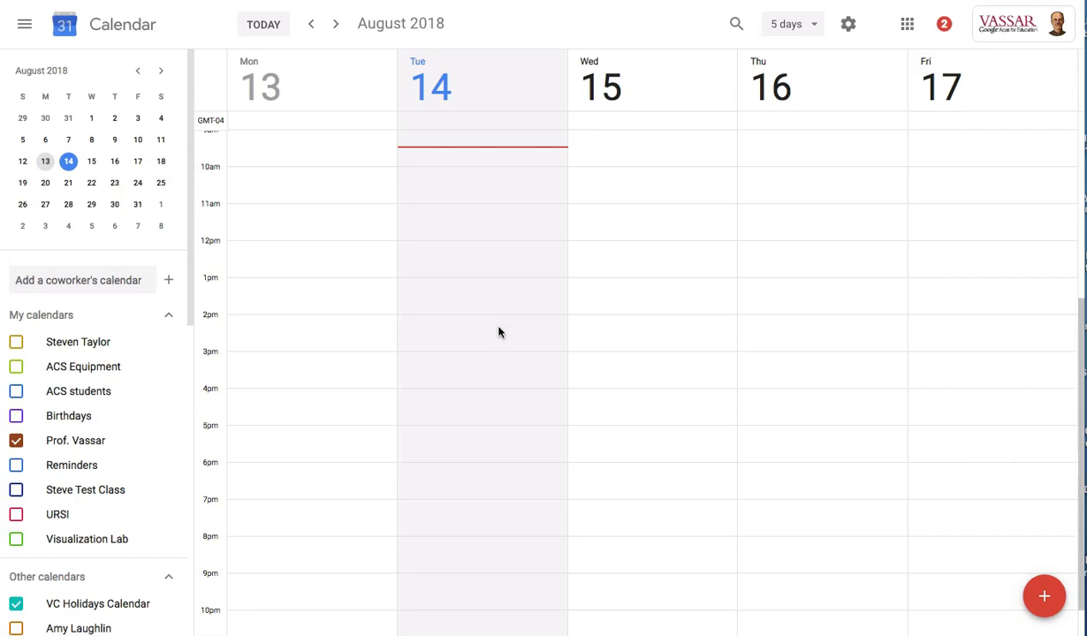
Step: Create appointment slots titled "Office Hours" on Tuesday, August 14, 2018, from 2:00pm to 4:00pm with 30-minute slots, and save them
{"action": "left_click_drag", "start_coordinate": [497, 323], "coordinate": [498, 393]}
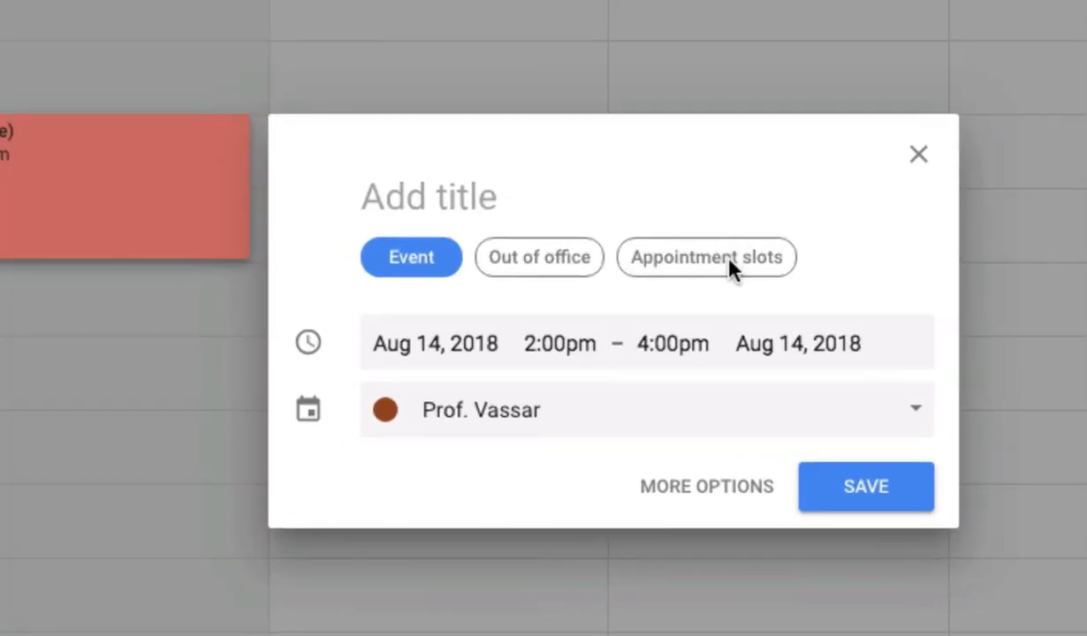
{"action": "left_click", "coordinate": [729, 265]}
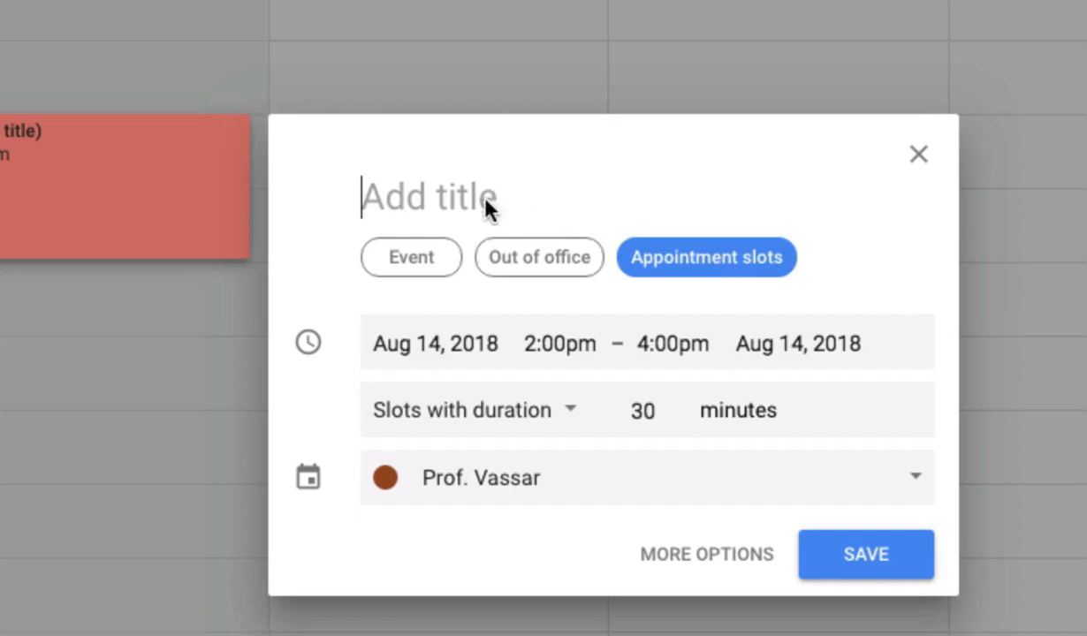
{"action": "type", "text": "Office Hours"}
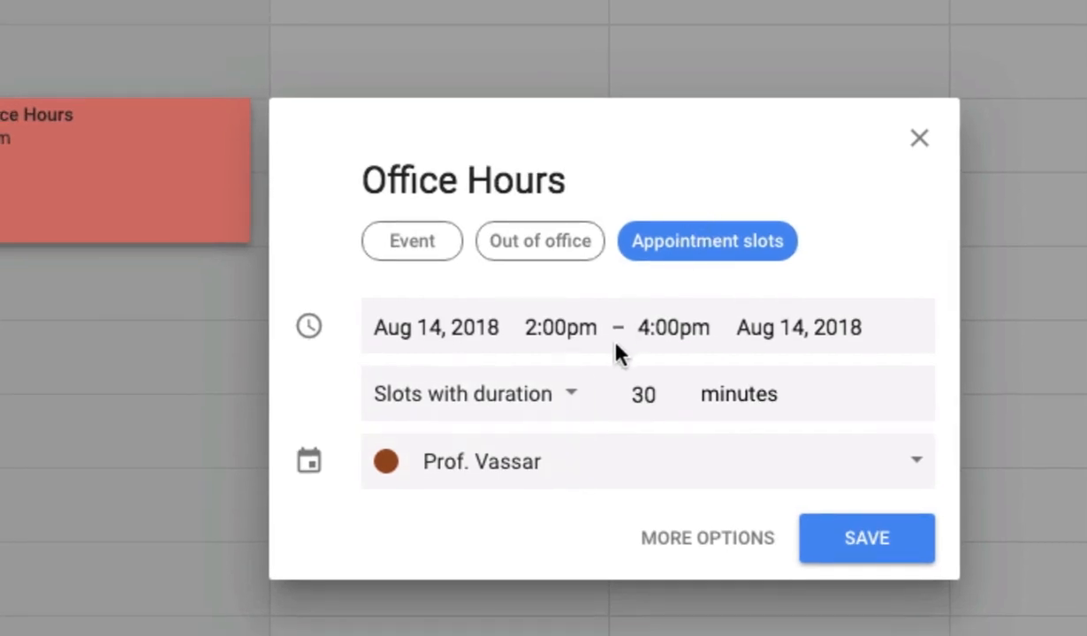
{"action": "left_click", "coordinate": [572, 395]}
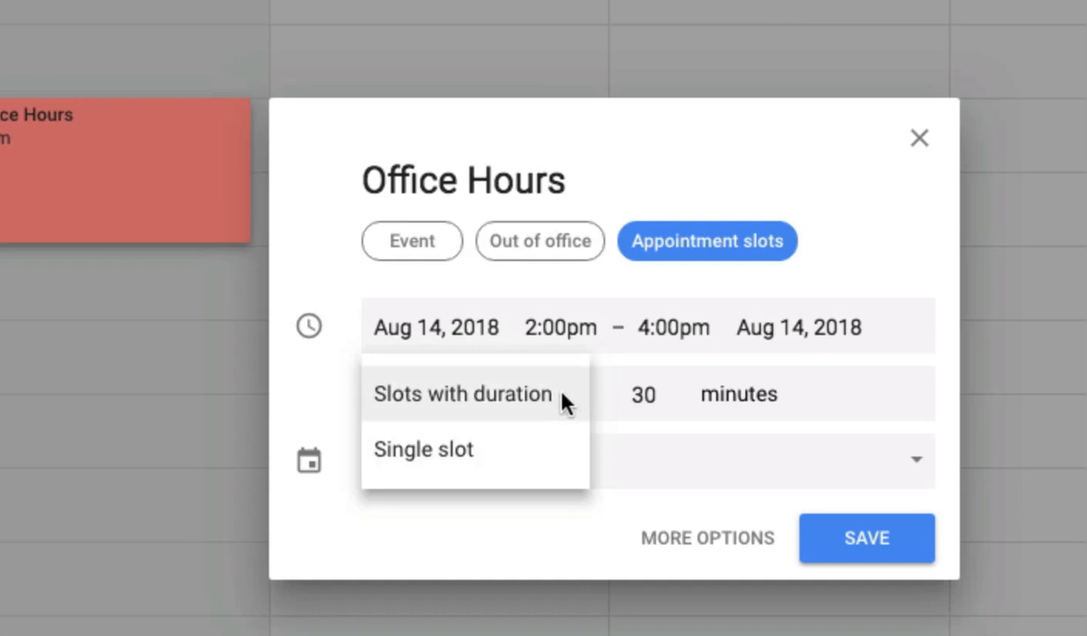
{"action": "left_click", "coordinate": [793, 142]}
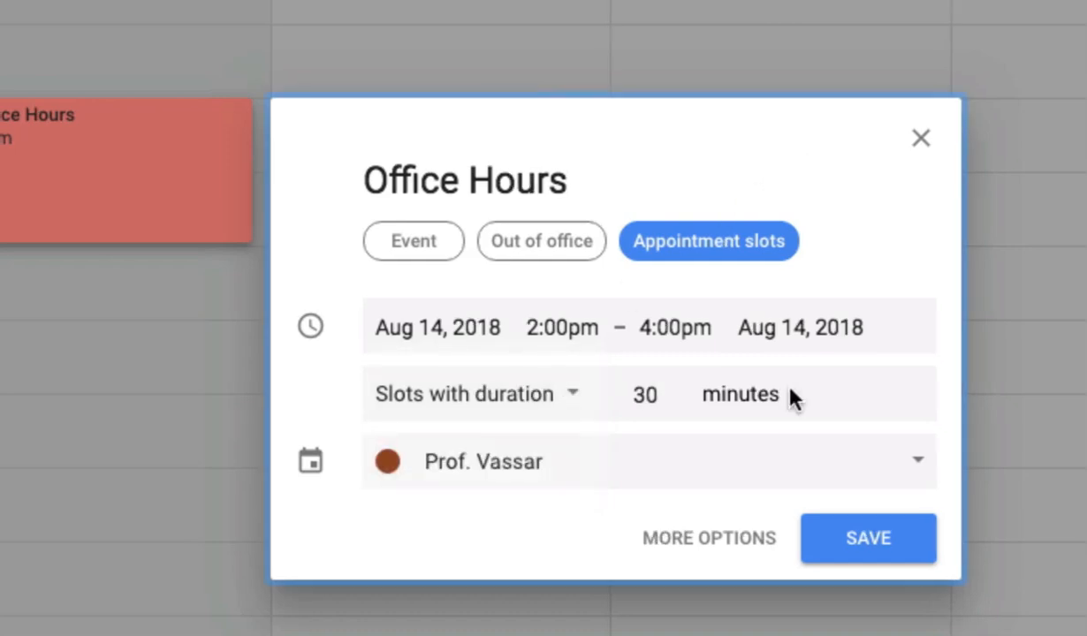
{"action": "left_click", "coordinate": [668, 400]}
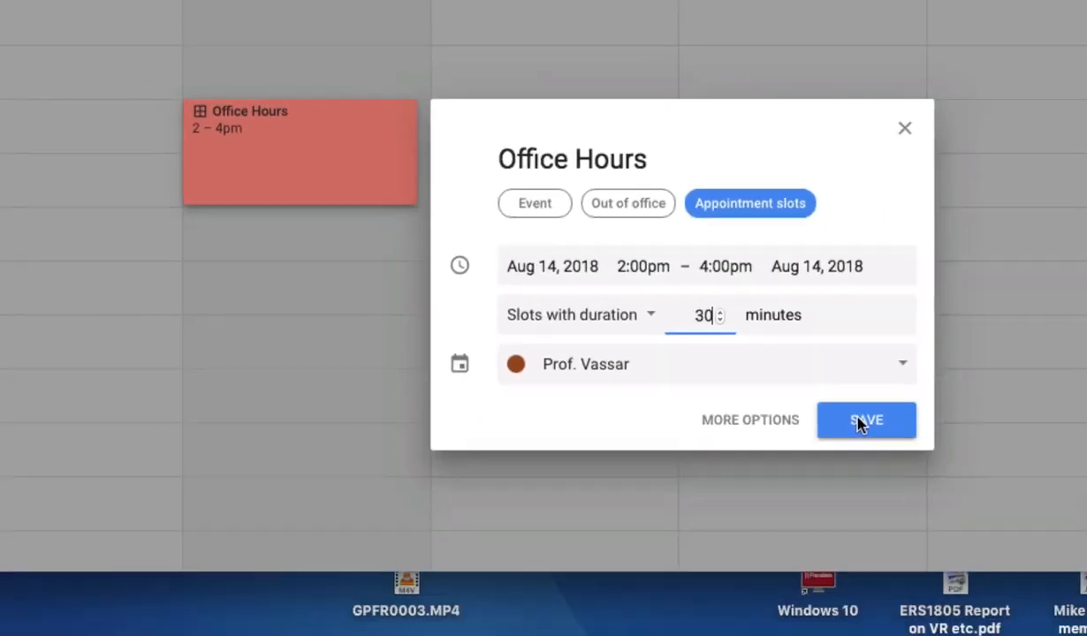
{"action": "left_click", "coordinate": [848, 535]}
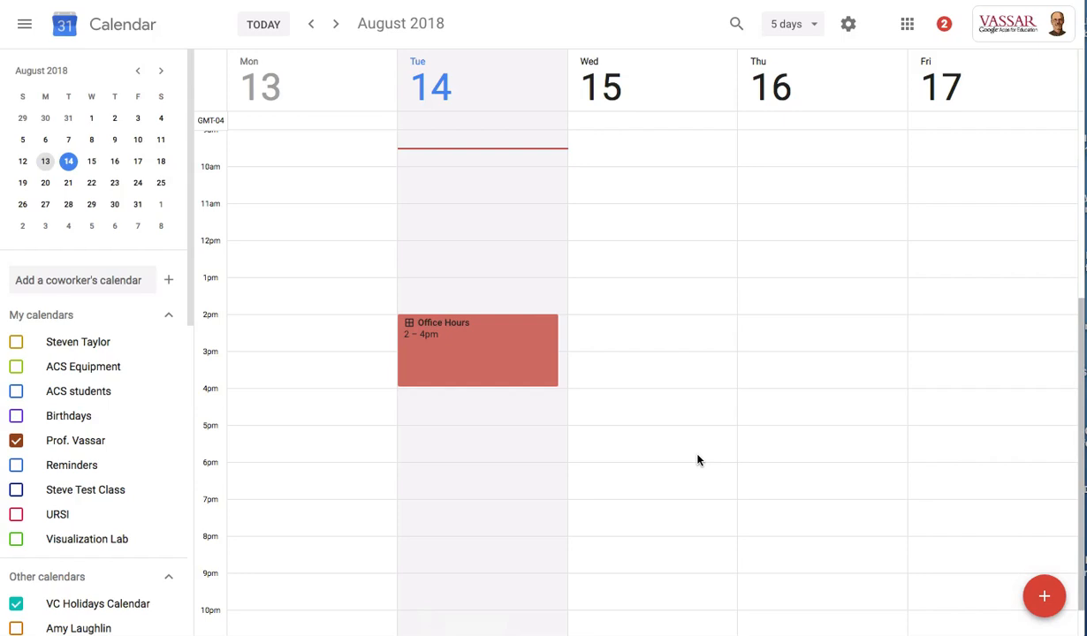
Step: Edit the Office Hours slots on August 14 to repeat weekly on Tuesday and Thursday, ending on Dec 21, 2018
{"action": "left_click", "coordinate": [474, 348]}
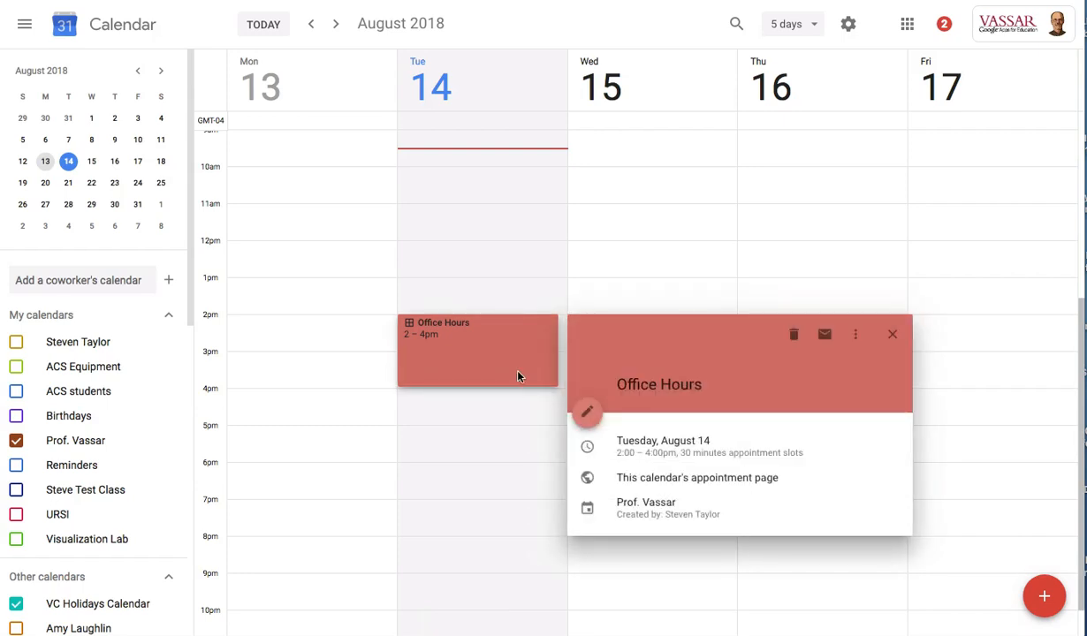
{"action": "left_click", "coordinate": [586, 414]}
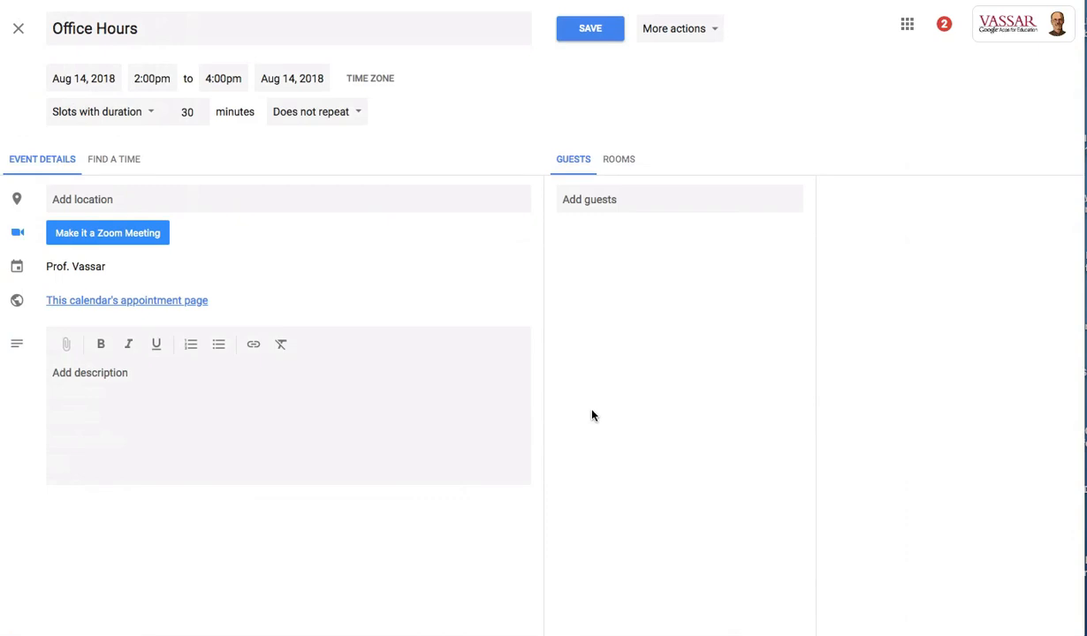
{"action": "left_click", "coordinate": [357, 112]}
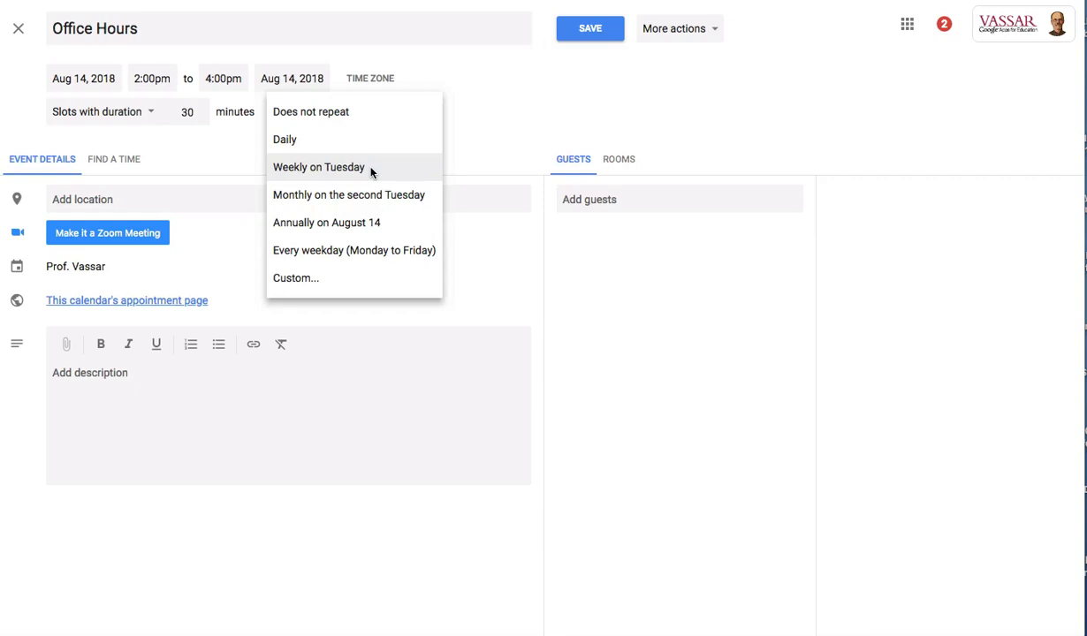
{"action": "left_click", "coordinate": [320, 279]}
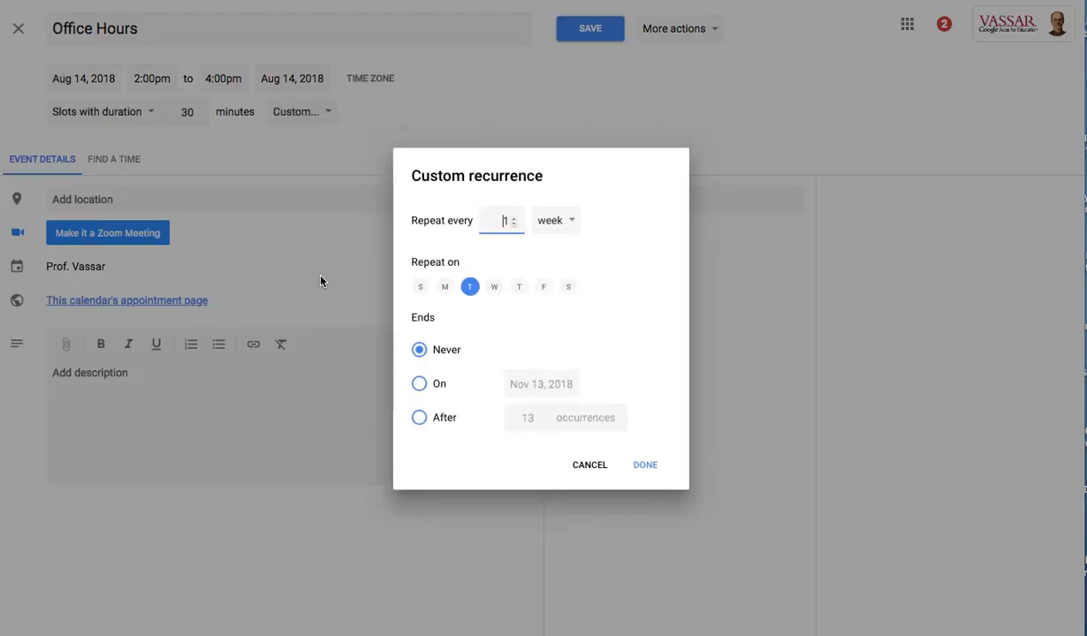
{"action": "left_click", "coordinate": [520, 288]}
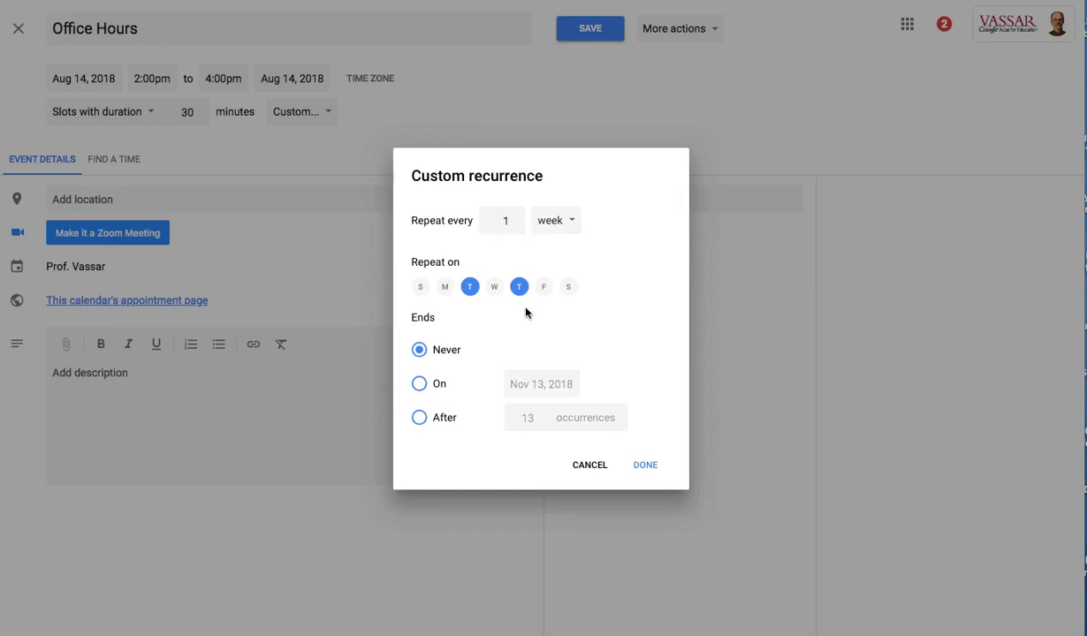
{"action": "left_click", "coordinate": [419, 387]}
{"action": "left_click", "coordinate": [560, 388]}
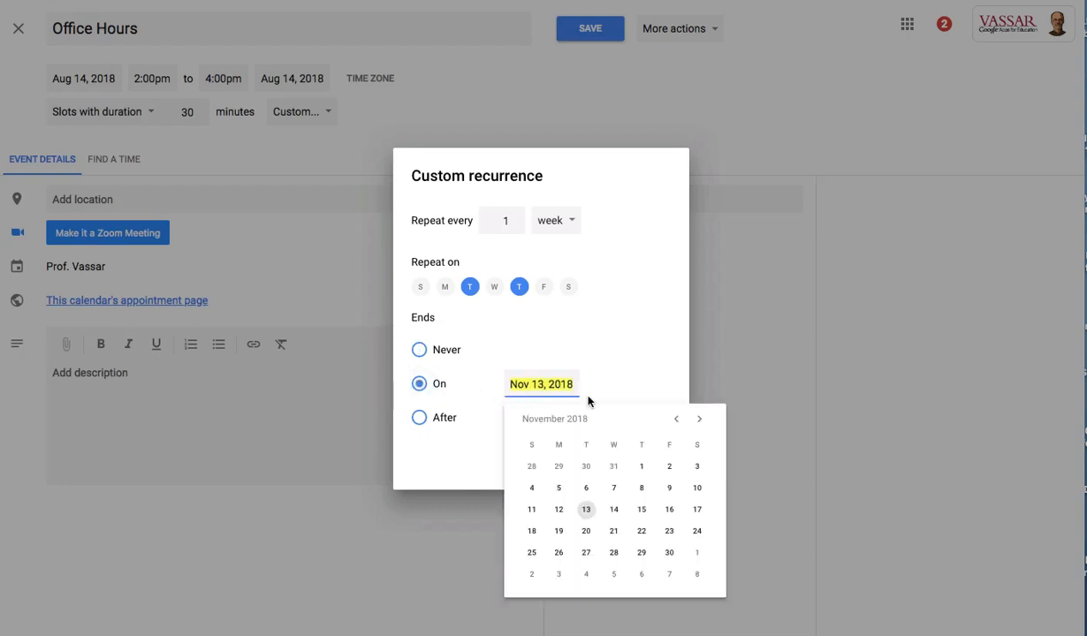
{"action": "left_click", "coordinate": [699, 419]}
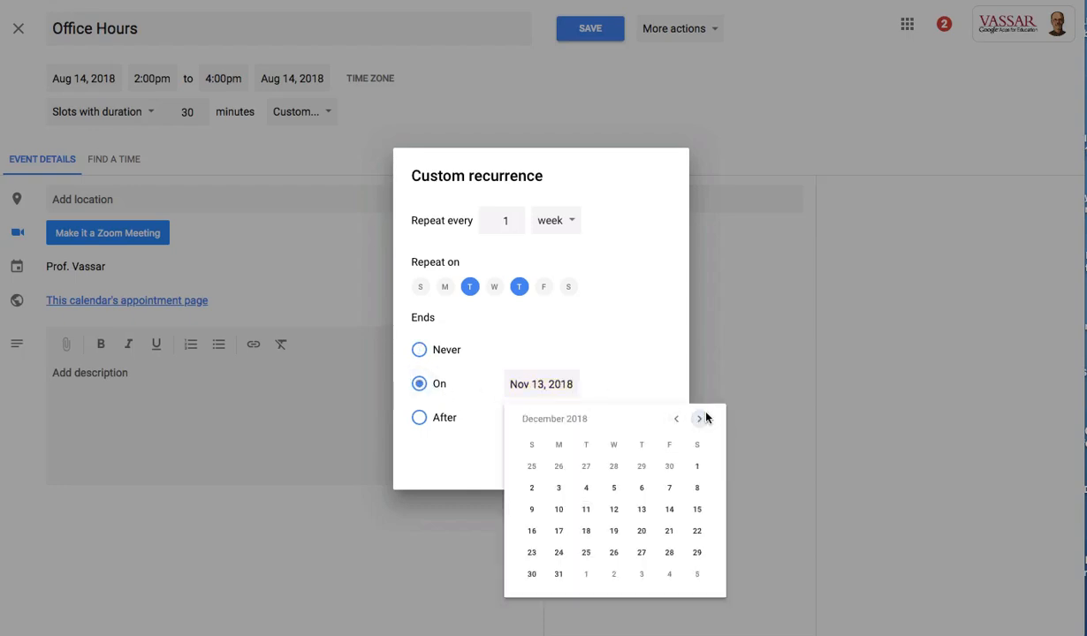
{"action": "left_click", "coordinate": [669, 532]}
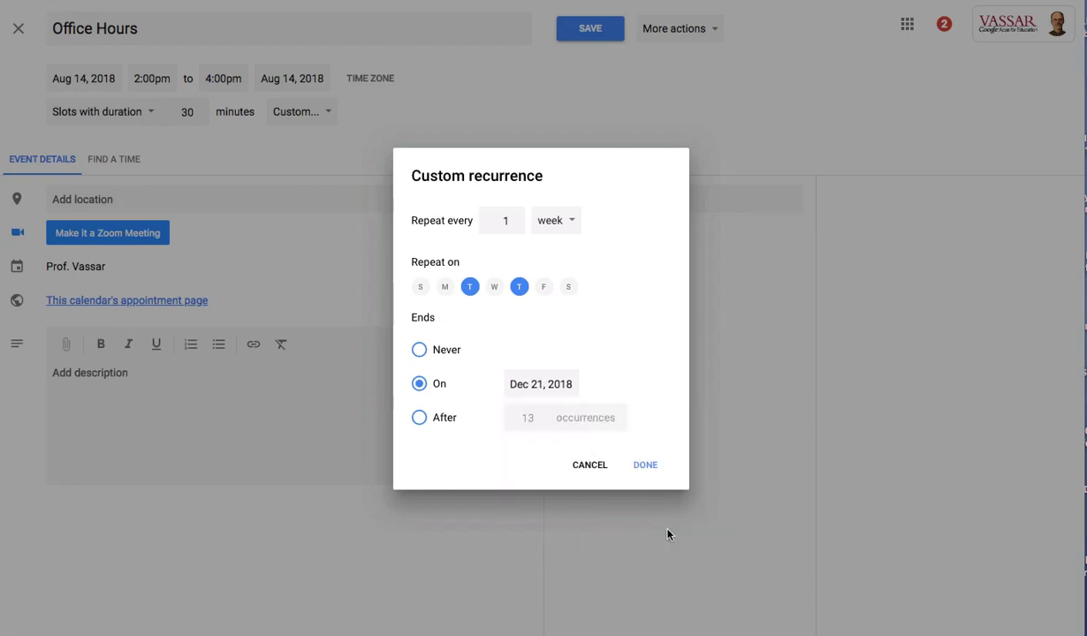
{"action": "left_click", "coordinate": [647, 467]}
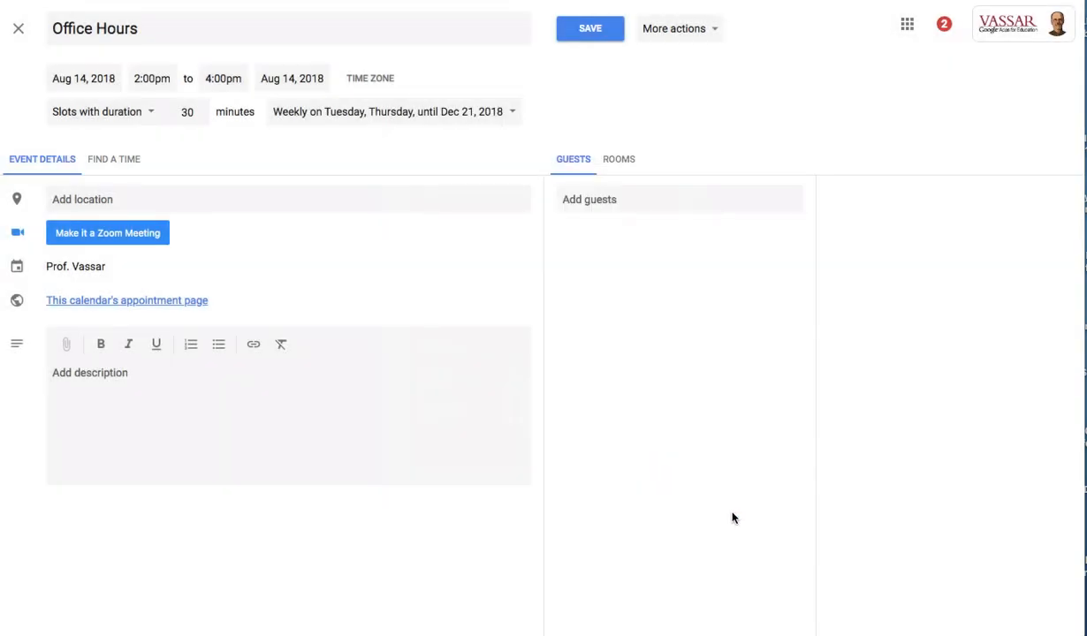
Step: Set the Office Hours location to "CC 125" and save the event
{"action": "left_click", "coordinate": [211, 205]}
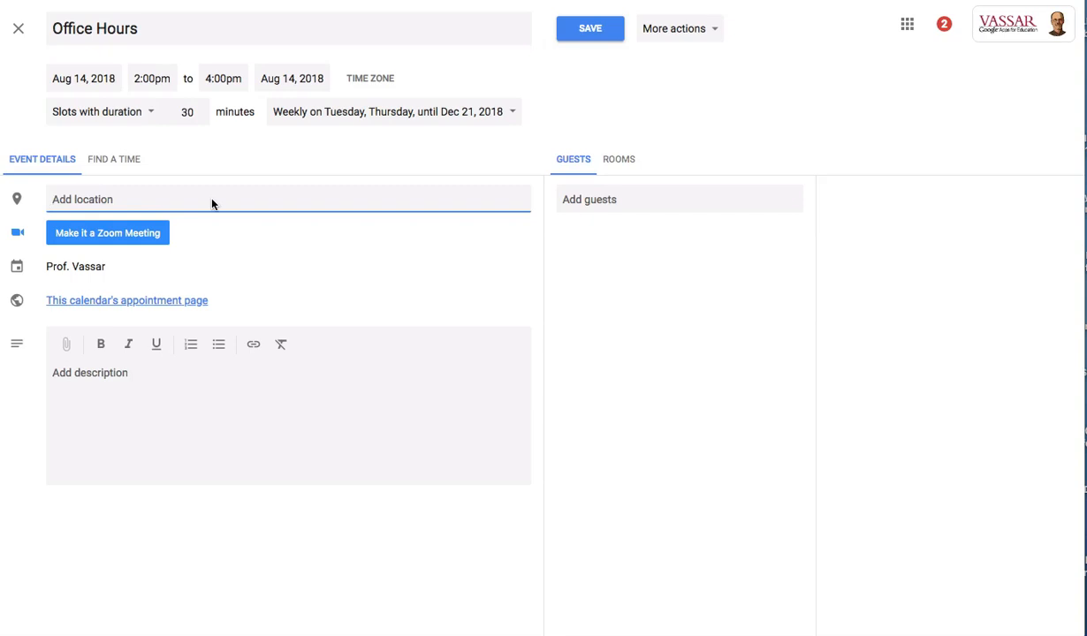
{"action": "type", "text": "CC 125"}
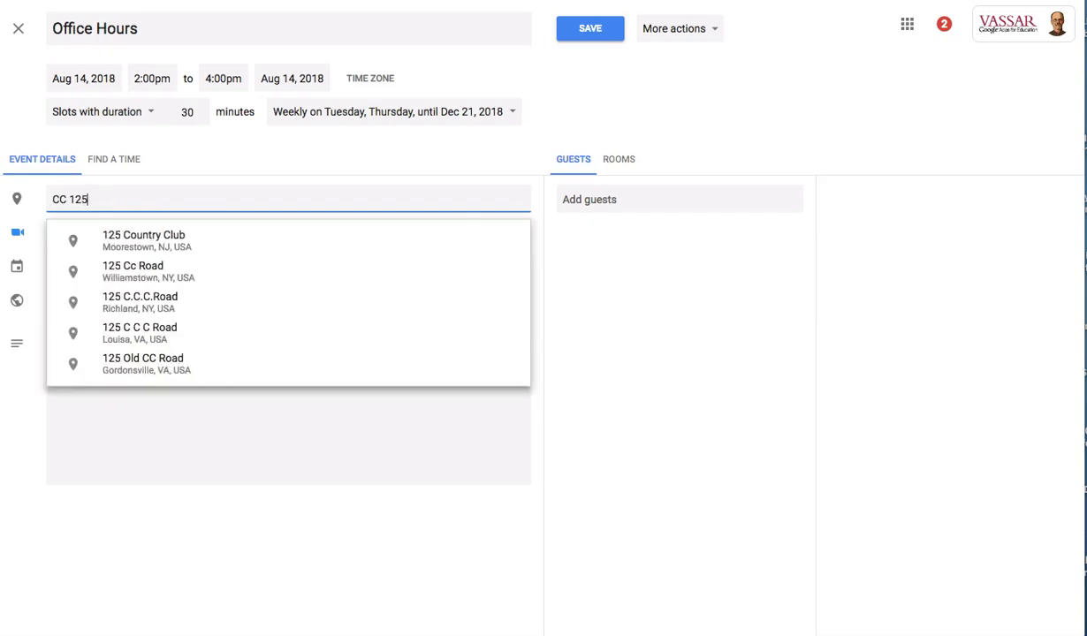
{"action": "left_click", "coordinate": [343, 168]}
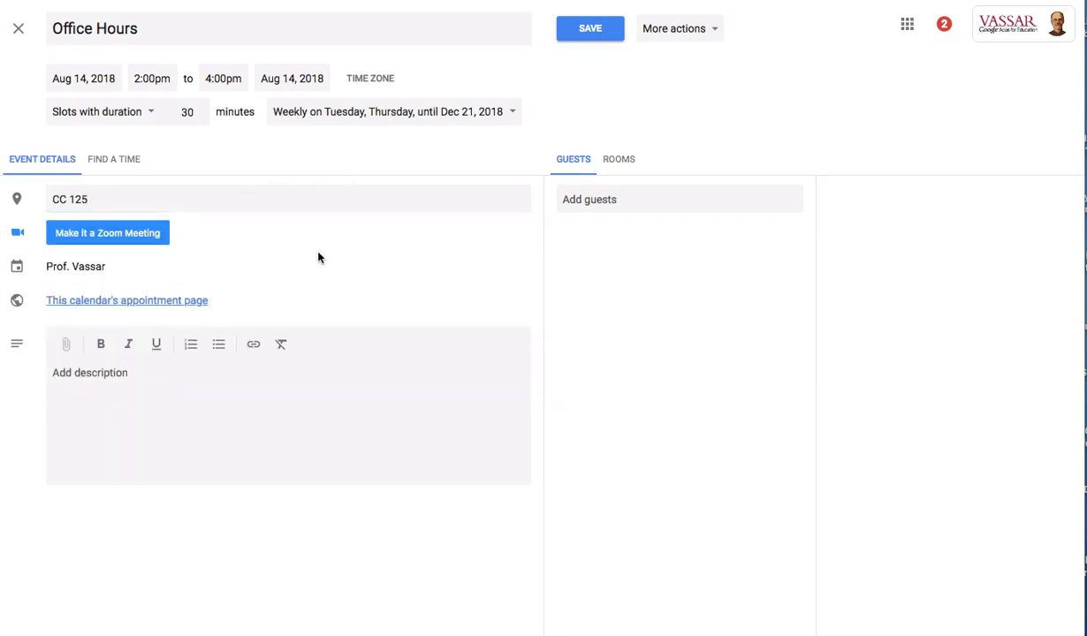
{"action": "left_click", "coordinate": [588, 29]}
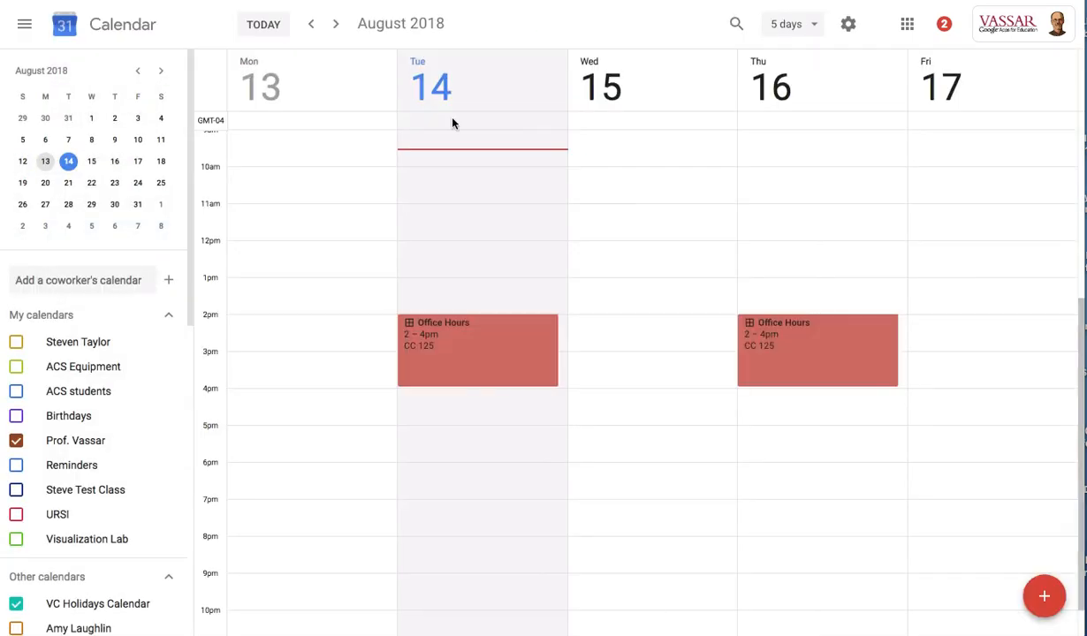
Step: Copy the link address of the calendar's appointment page from the Office Hours event on Tuesday, September 4
{"action": "left_click", "coordinate": [45, 183]}
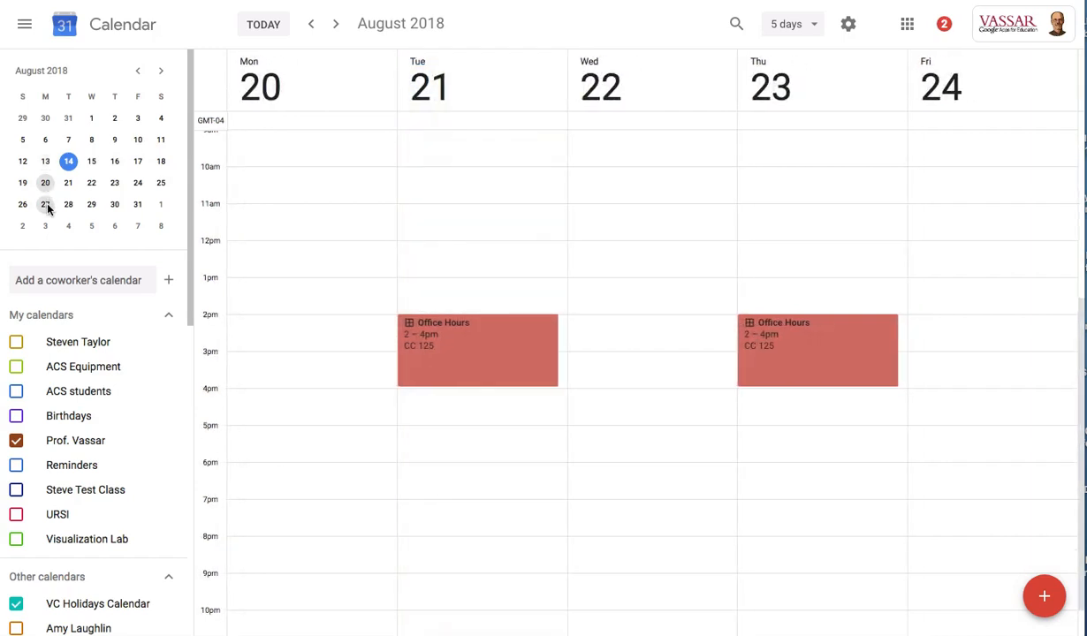
{"action": "left_click", "coordinate": [45, 204]}
{"action": "left_click", "coordinate": [45, 225]}
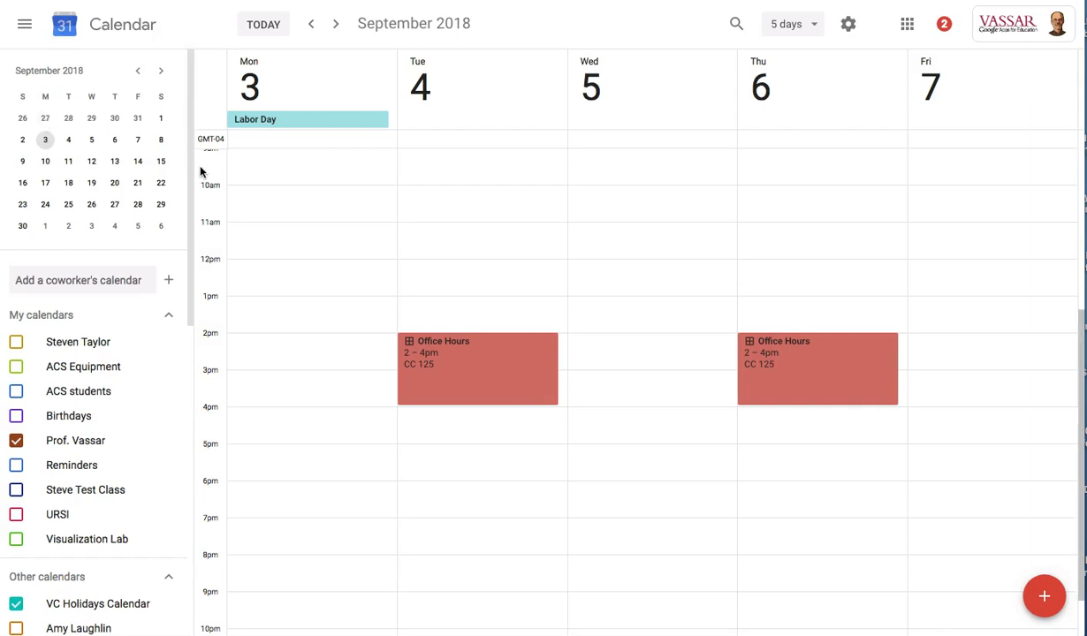
{"action": "left_click", "coordinate": [467, 368]}
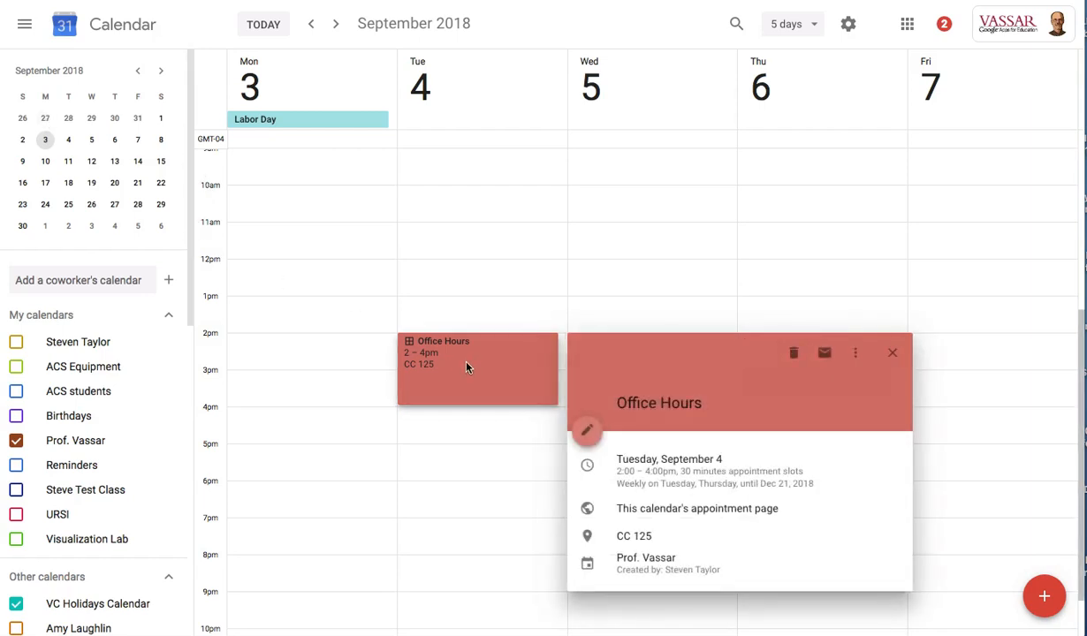
{"action": "left_click", "coordinate": [590, 432]}
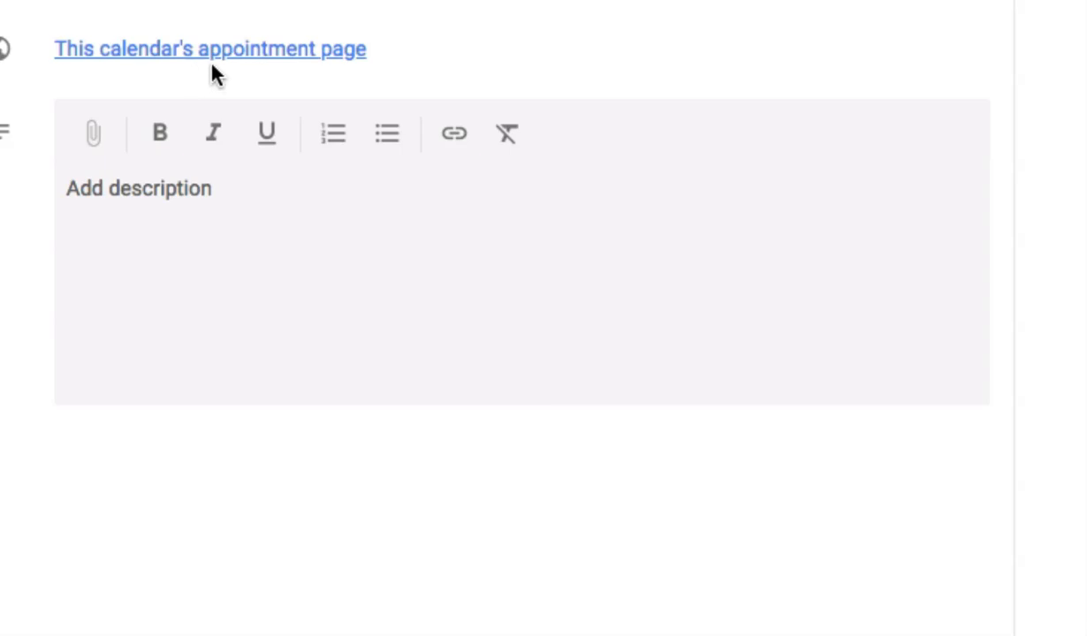
{"action": "right_click", "coordinate": [226, 55]}
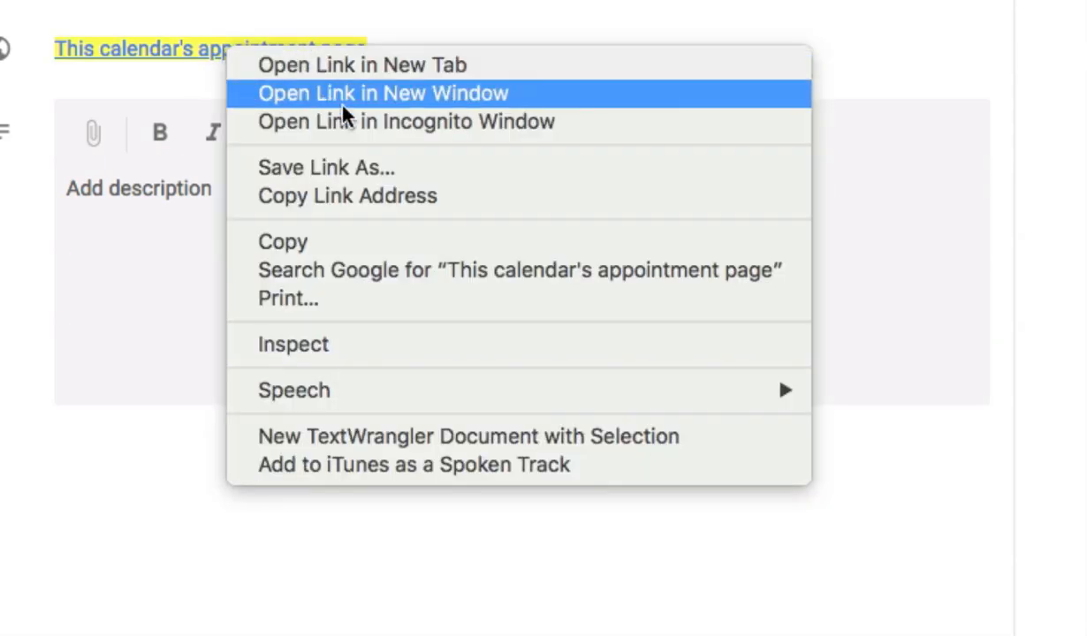
{"action": "left_click", "coordinate": [378, 203]}
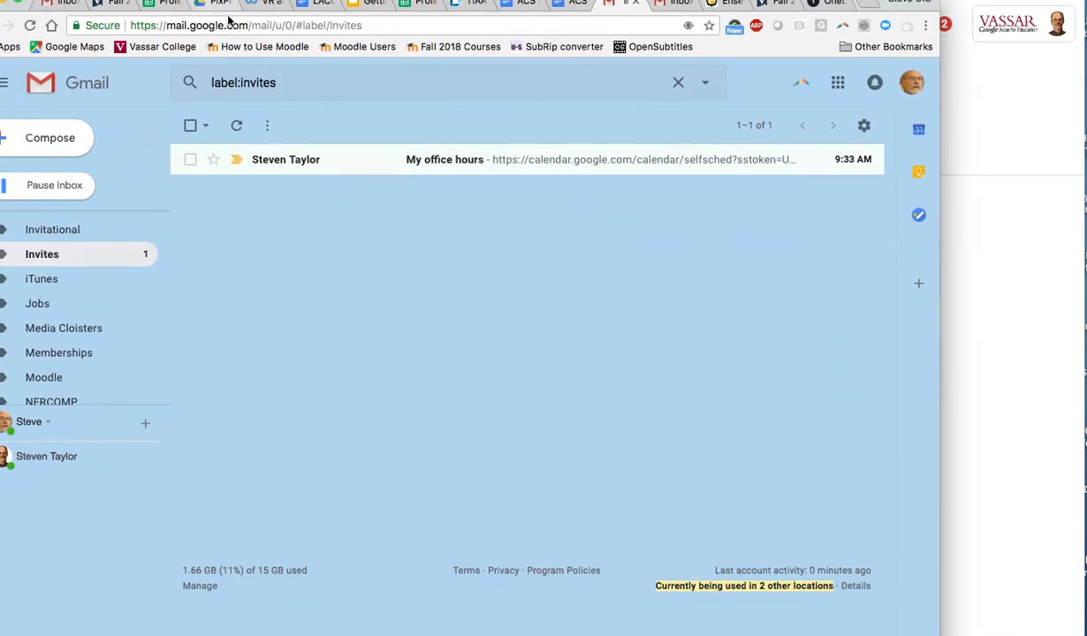
Step: Book the Tuesday, August 14, 2:00pm – 2:30pm Office Hours slot through the link in the "My office hours" email in Gmail
{"action": "left_click", "coordinate": [435, 162]}
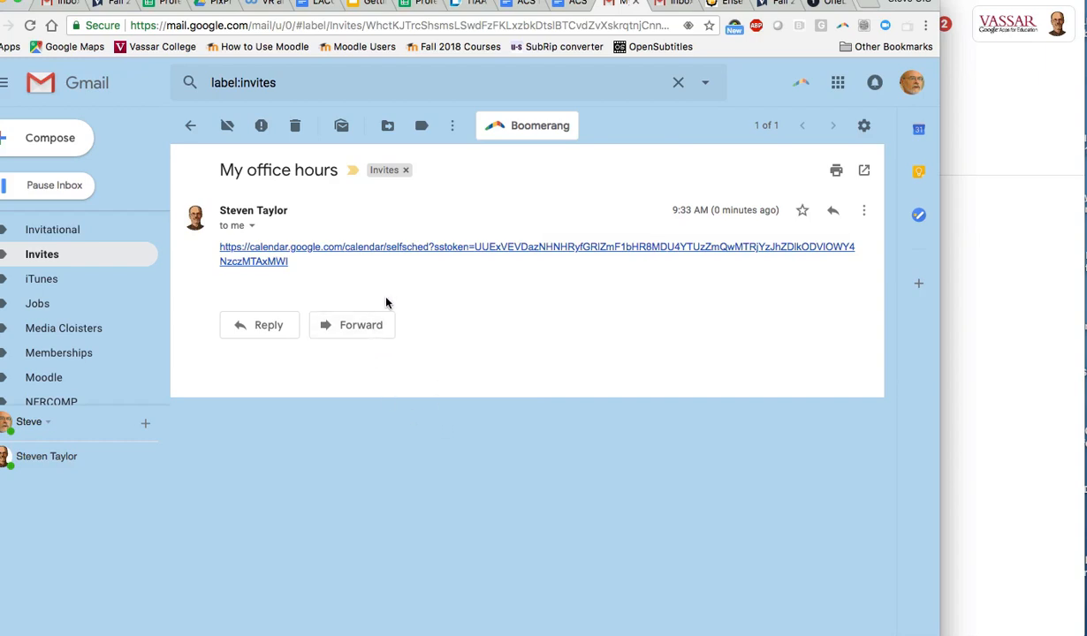
{"action": "left_click", "coordinate": [389, 247]}
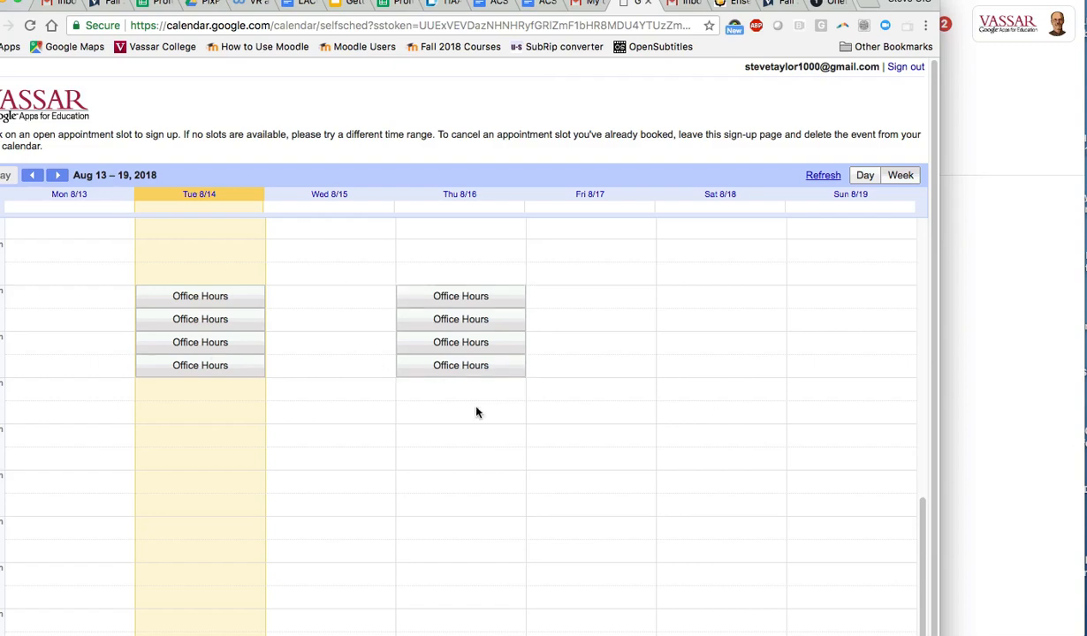
{"action": "left_click", "coordinate": [206, 301]}
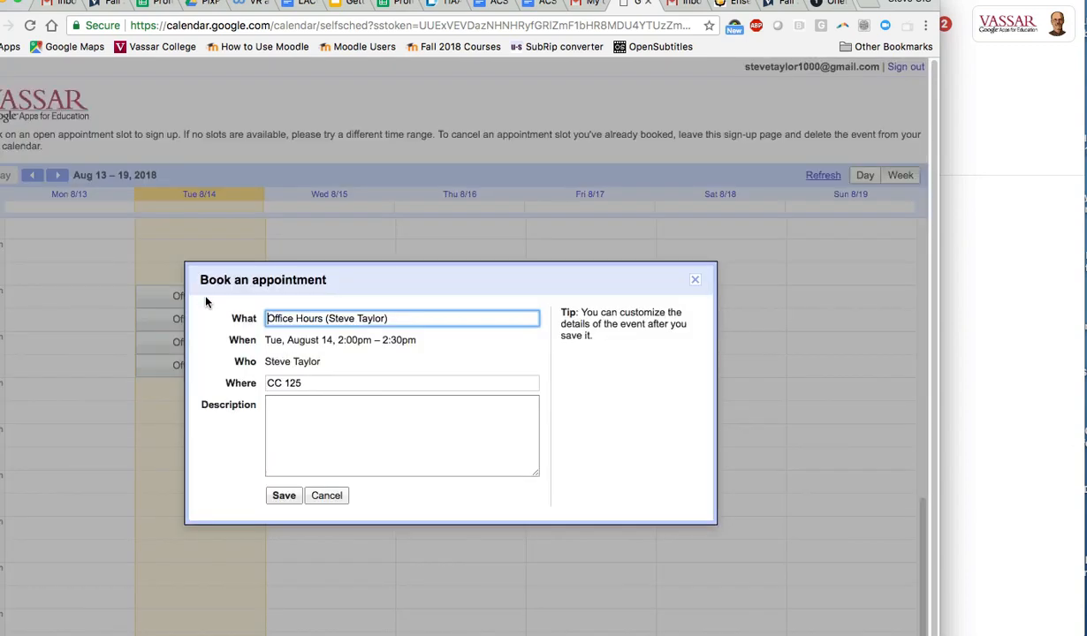
{"action": "left_click", "coordinate": [285, 497]}
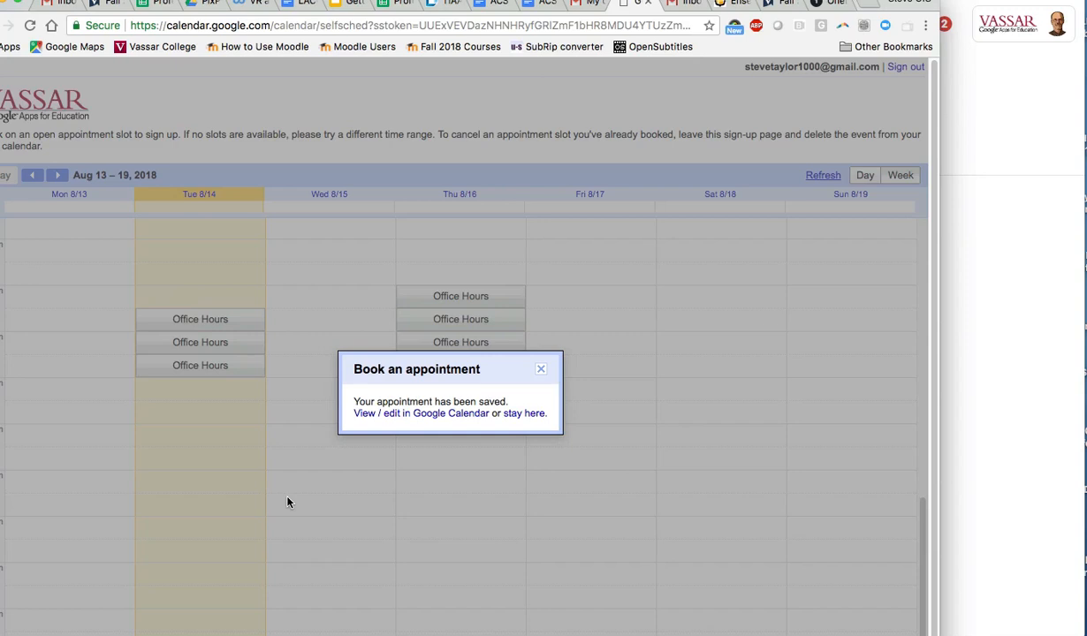
{"action": "left_click", "coordinate": [540, 369]}
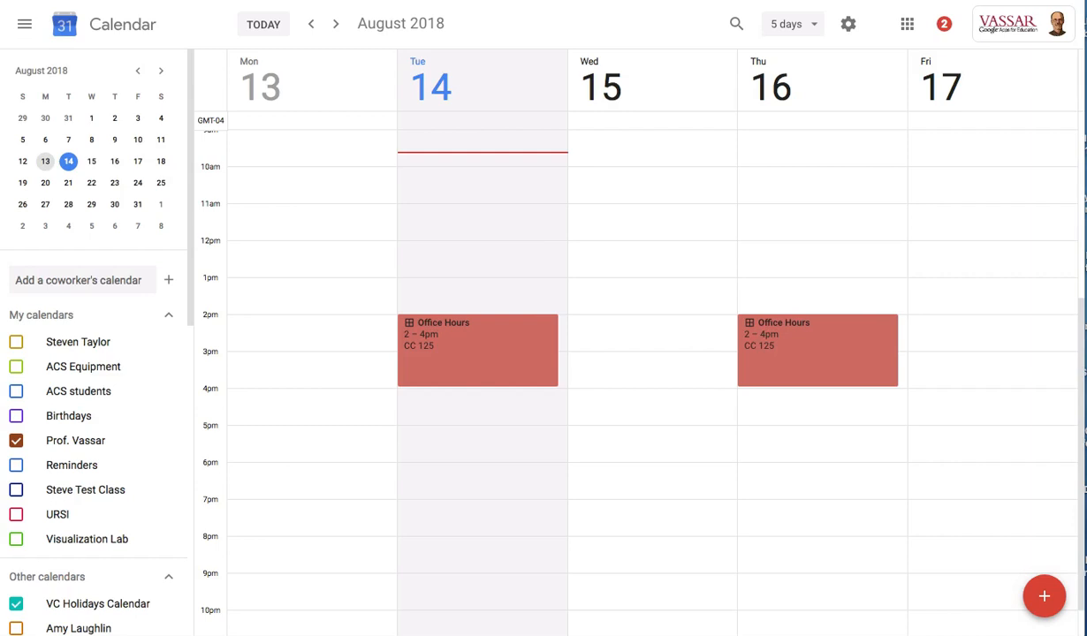
Step: Reload Google Calendar and view the details of the appointment booked for Tuesday, August 14 at 2:00pm
{"action": "key", "text": "super+r"}
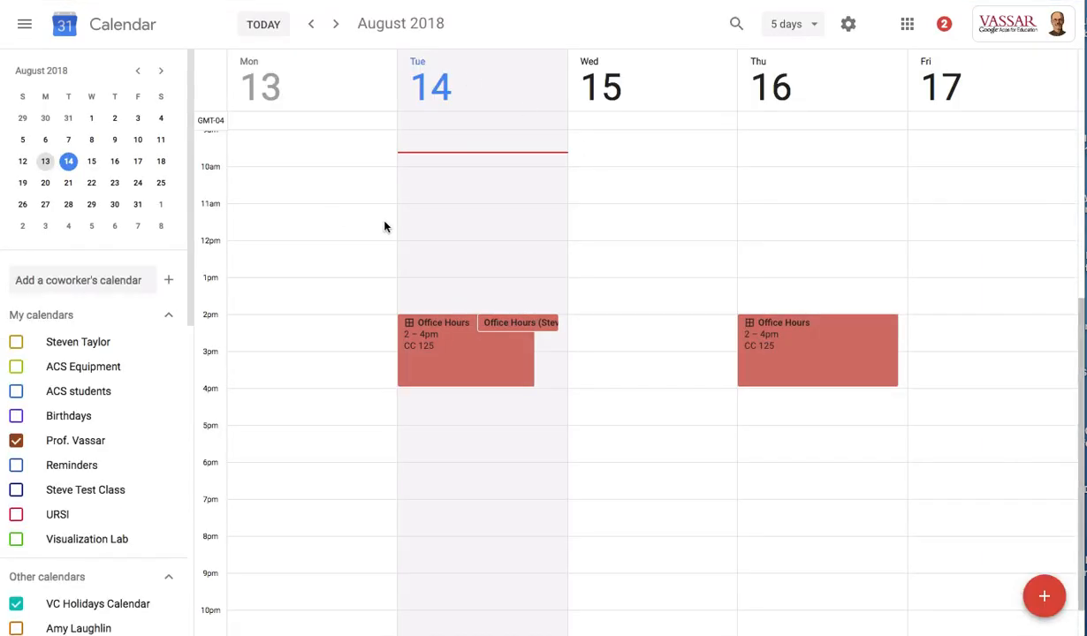
{"action": "left_click", "coordinate": [510, 326]}
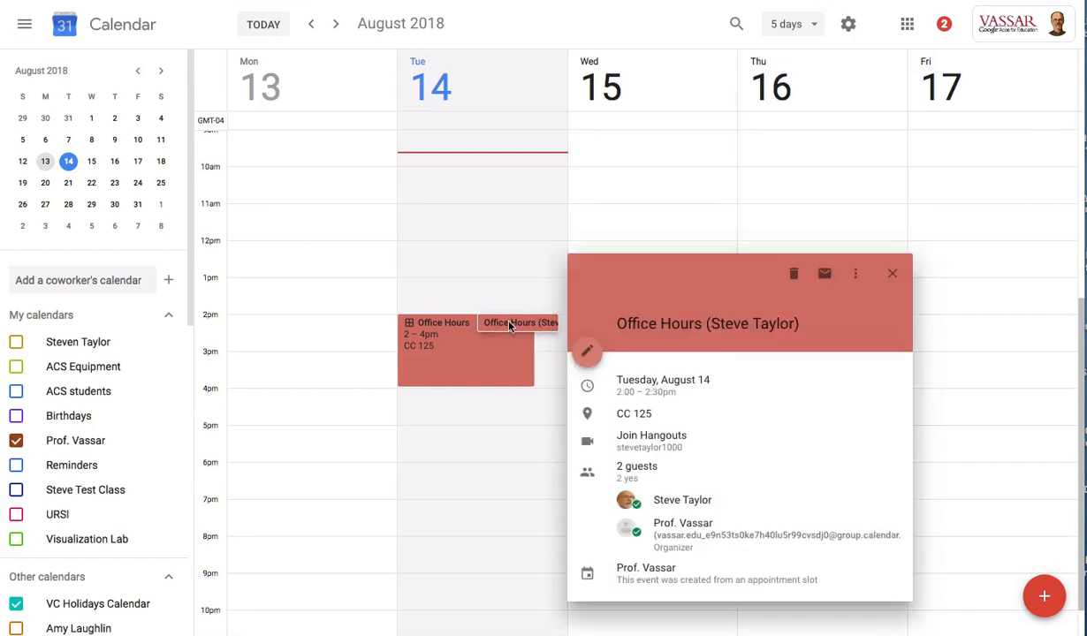